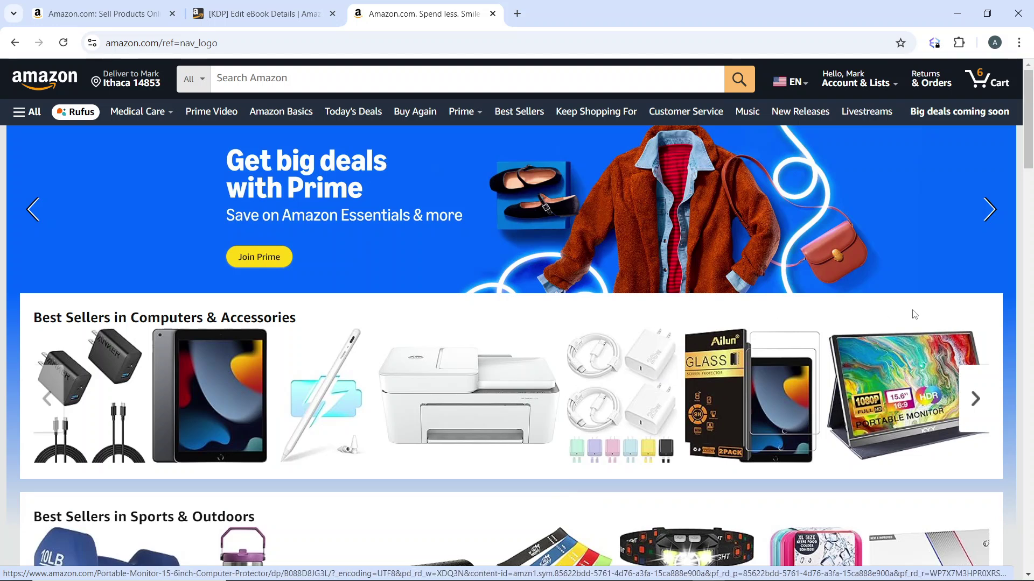
- Open the Login & security settings from the Amazon account page
{"action": "mouse_move", "coordinate": [844, 92]}
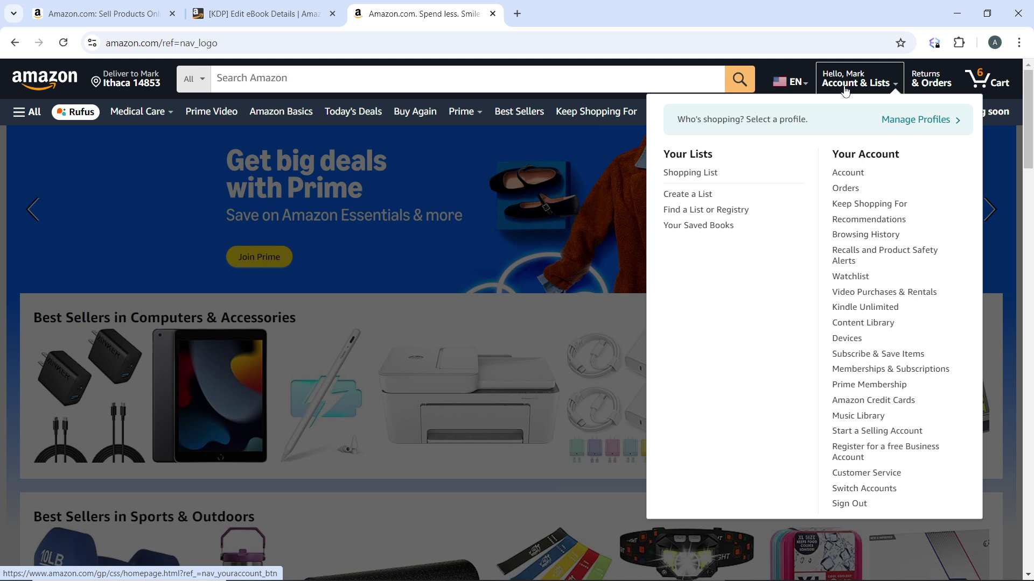
{"action": "left_click", "coordinate": [841, 174]}
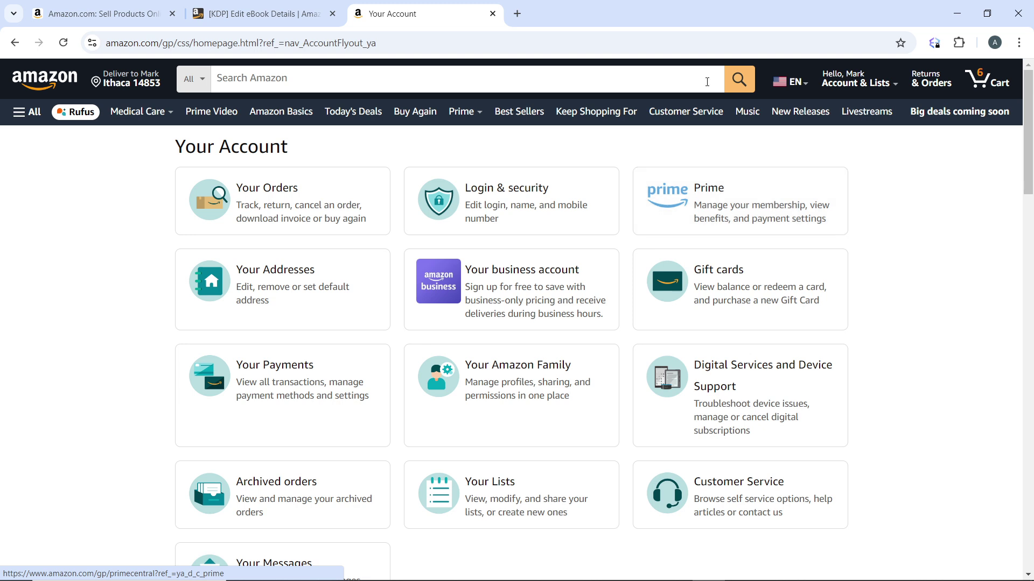
{"action": "left_click", "coordinate": [523, 209]}
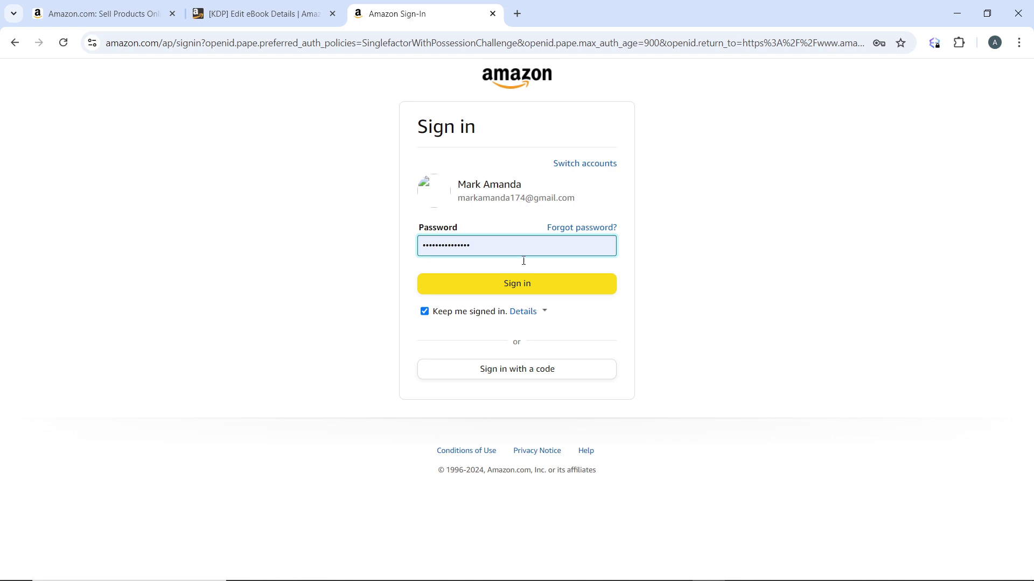
- Try to sign in with the prefilled account password and solve the dice puzzle by picking the pair with matching icons facing up
{"action": "left_click", "coordinate": [572, 292]}
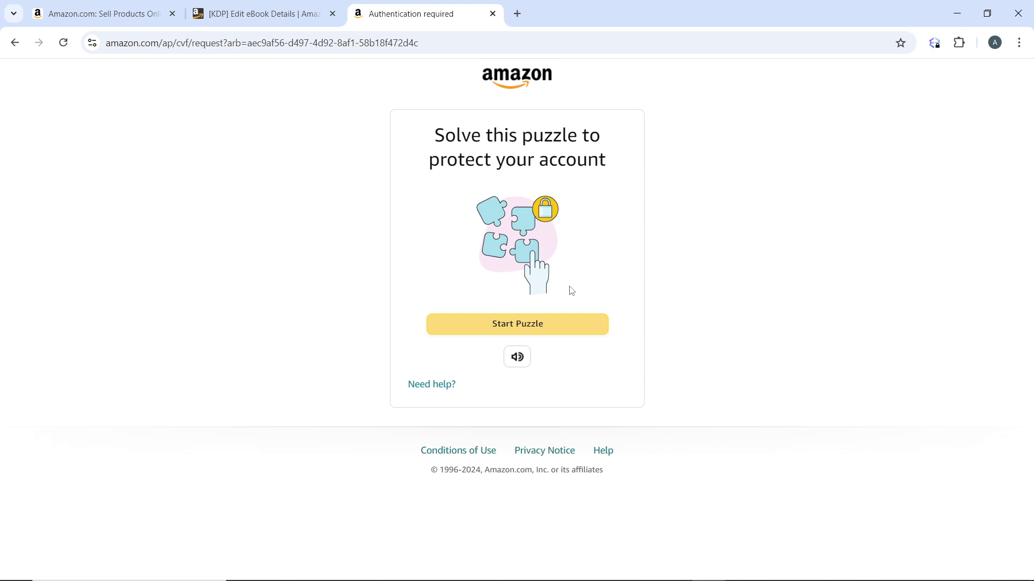
{"action": "left_click", "coordinate": [563, 330]}
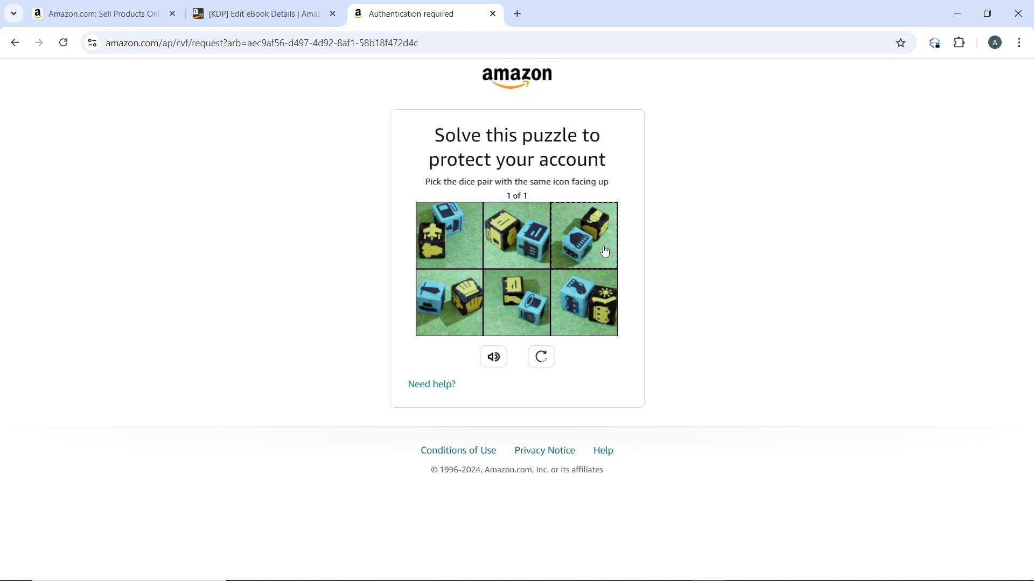
{"action": "left_click", "coordinate": [531, 233]}
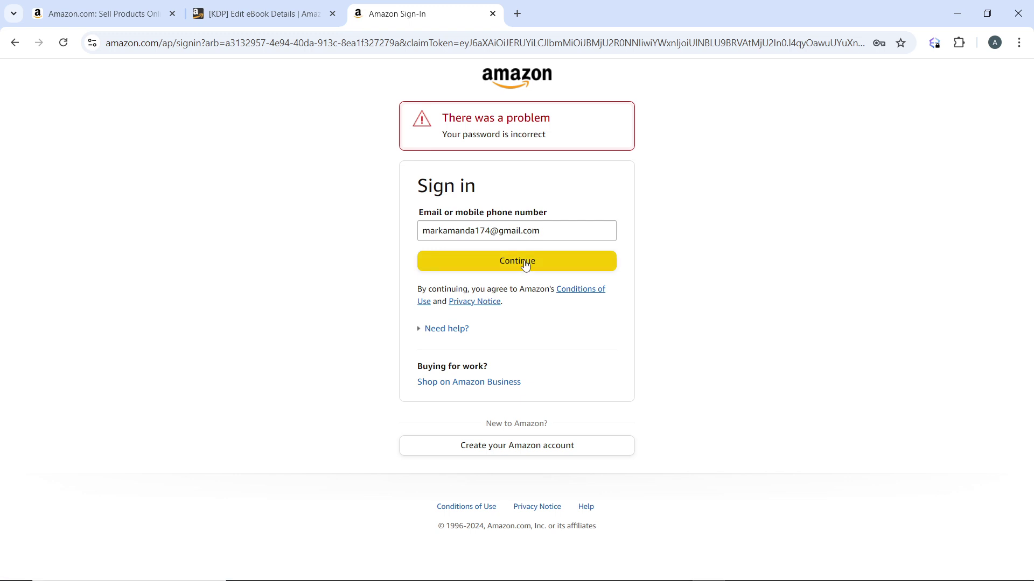
- Continue with the prefilled email and replace the saved entry in the password field with the correct account password to sign in
{"action": "left_click", "coordinate": [526, 266]}
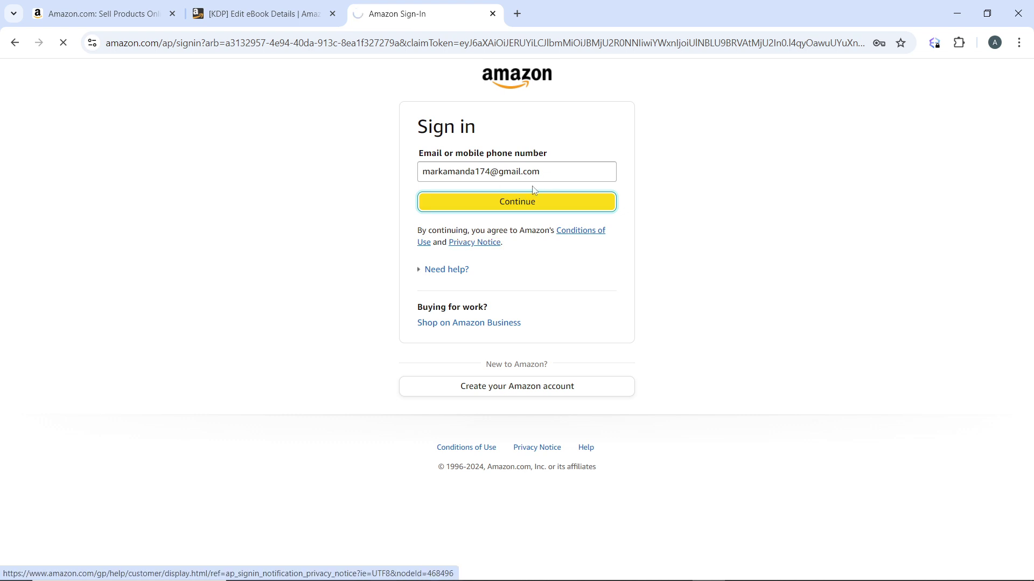
{"action": "left_click", "coordinate": [505, 250]}
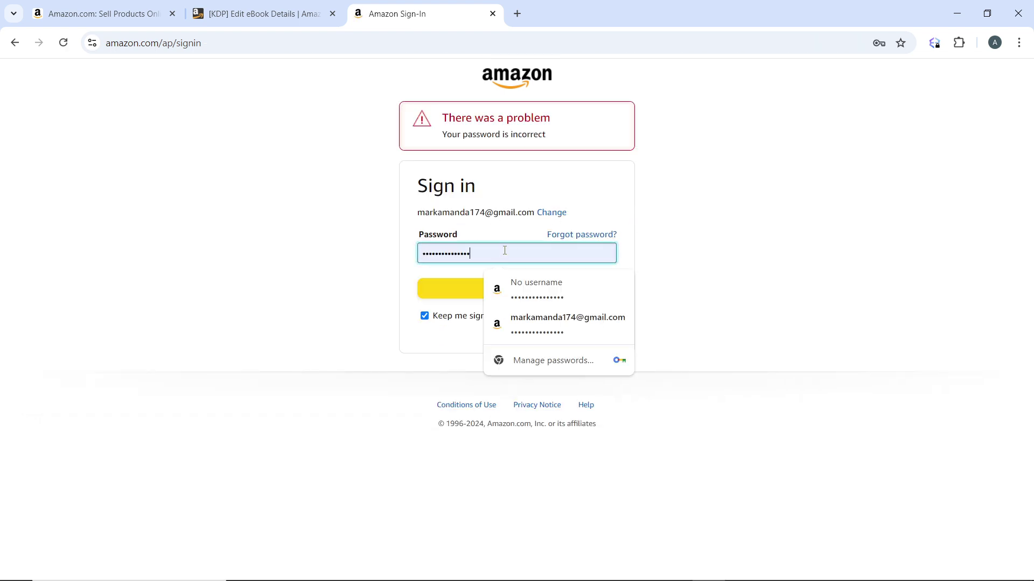
{"action": "key", "text": "BackSpace"}
{"action": "key", "text": "BackSpace"}
{"action": "key", "text": "BackSpace"}
{"action": "key", "text": "BackSpace"}
{"action": "key", "text": "BackSpace"}
{"action": "key", "text": "BackSpace"}
{"action": "key", "text": "BackSpace"}
{"action": "key", "text": "BackSpace"}
{"action": "key", "text": "BackSpace"}
{"action": "key", "text": "BackSpace"}
{"action": "key", "text": "BackSpace"}
{"action": "key", "text": "BackSpace"}
{"action": "key", "text": "BackSpace"}
{"action": "key", "text": "BackSpace"}
{"action": "key", "text": "BackSpace"}
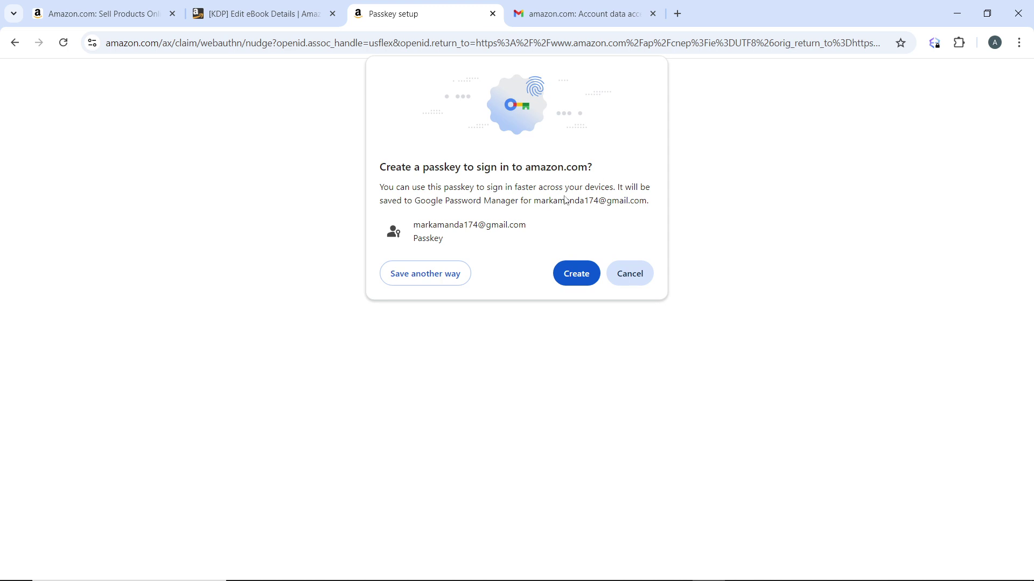
- Create a passkey for signing in to amazon.com and dismiss the saved-passkey notice
{"action": "left_click", "coordinate": [572, 278]}
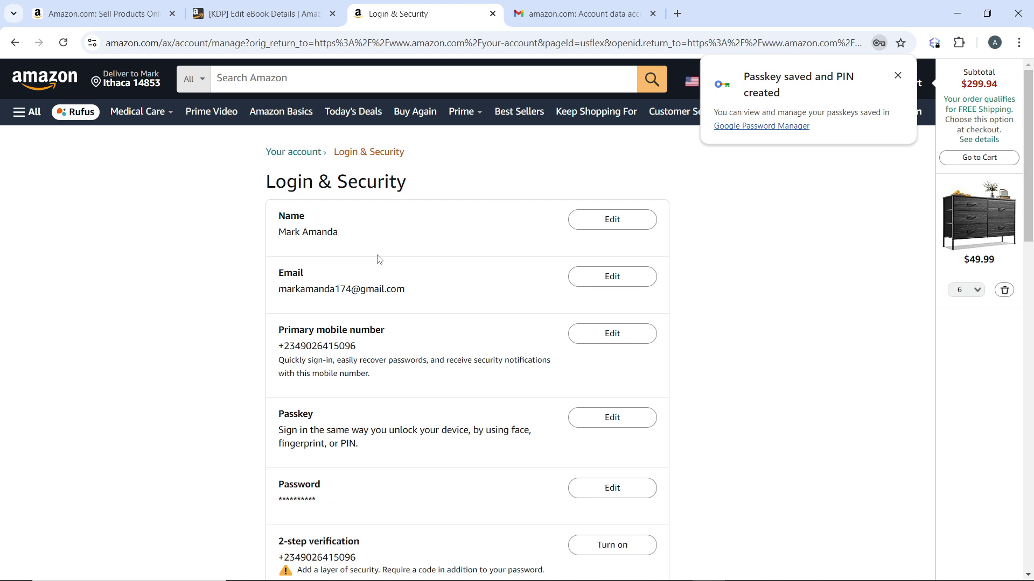
{"action": "left_click", "coordinate": [898, 76]}
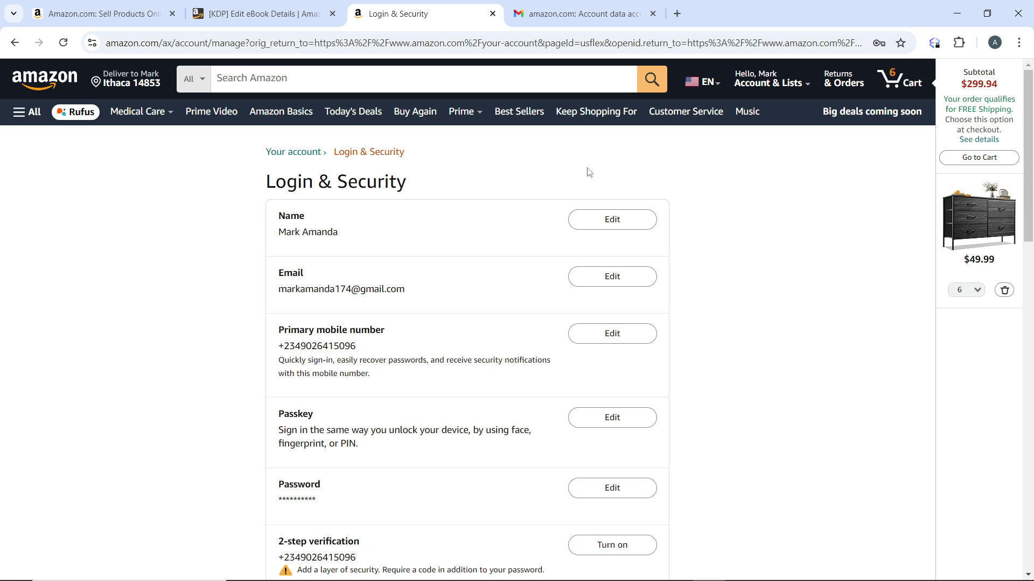
- View the change forms for the primary mobile number and the email address, returning to Login & Security after each
{"action": "left_click", "coordinate": [633, 339]}
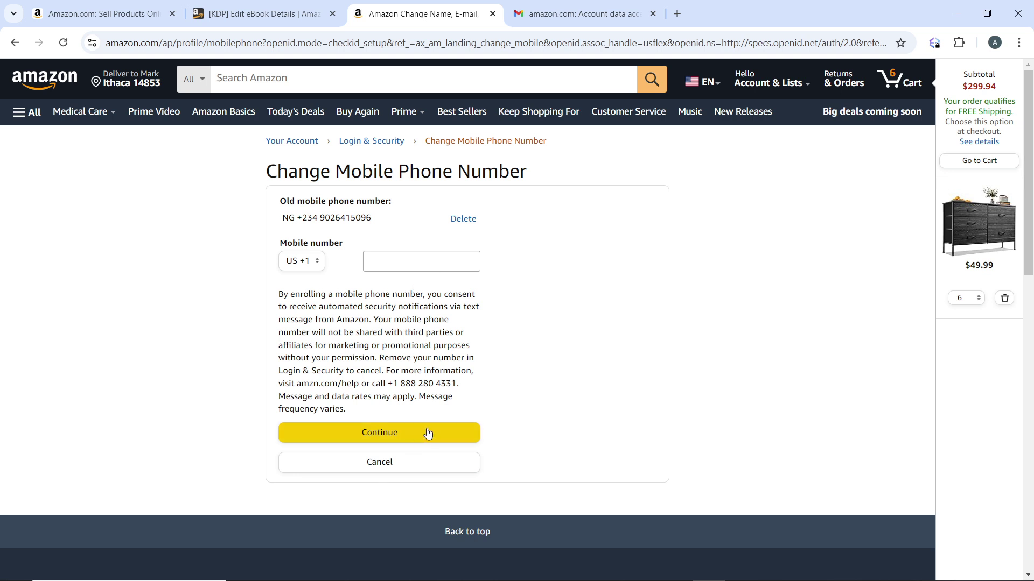
{"action": "left_click", "coordinate": [15, 43]}
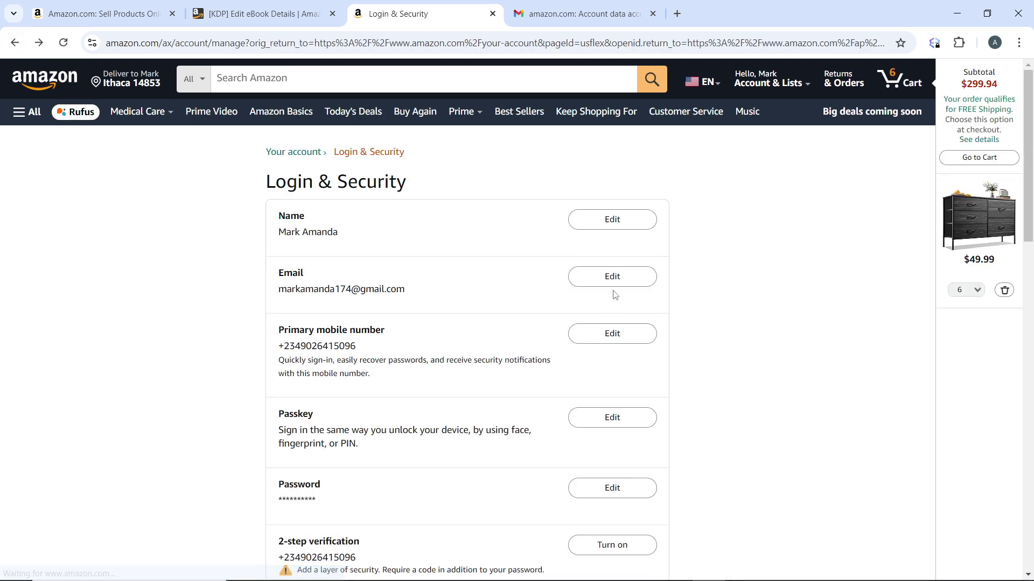
{"action": "left_click", "coordinate": [621, 284]}
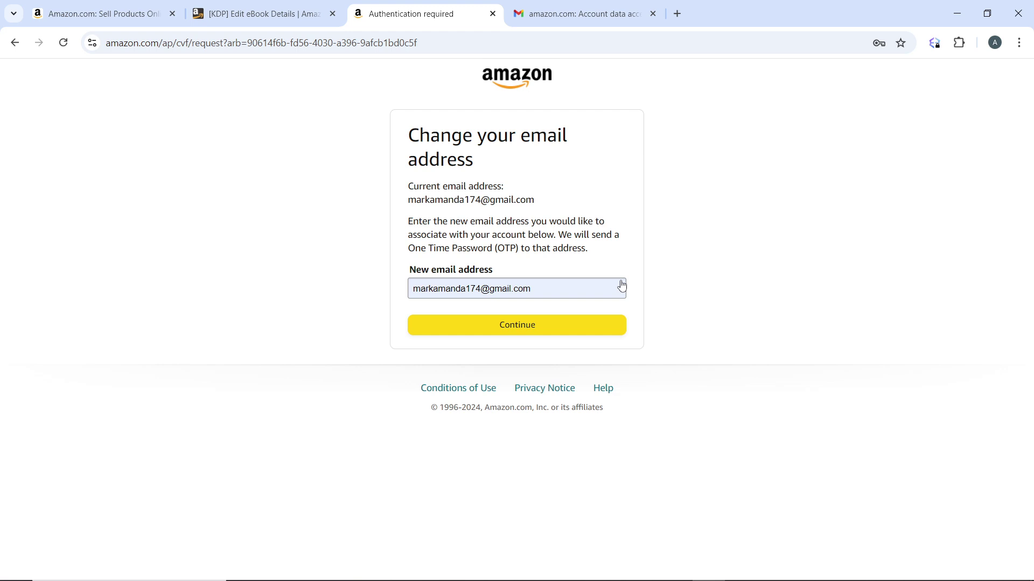
{"action": "left_click", "coordinate": [15, 43]}
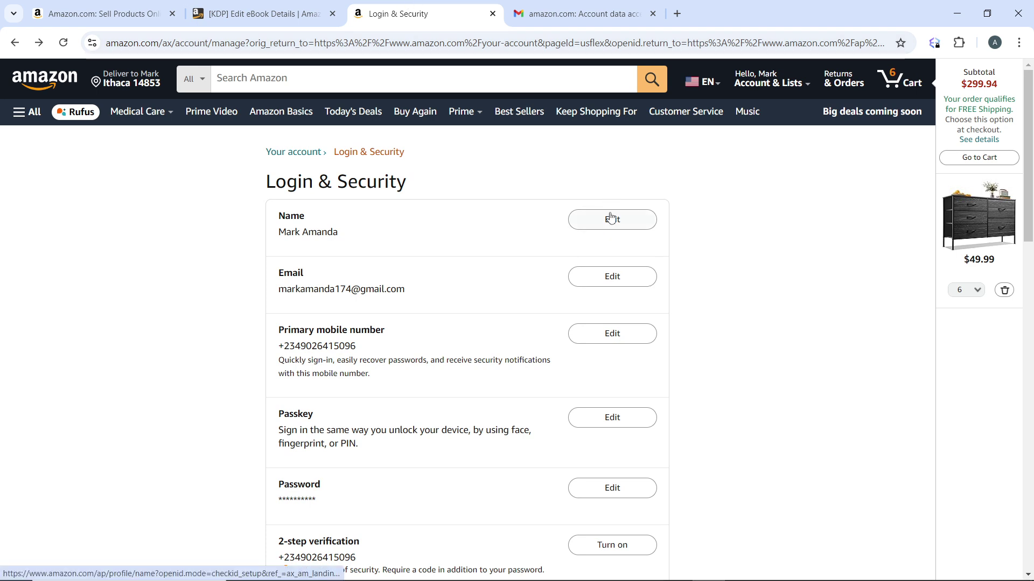
- Review the Login & Security entries from the name down to the compromised account option
{"action": "scroll", "coordinate": [611, 218], "scroll_direction": "down", "scroll_amount": 3}
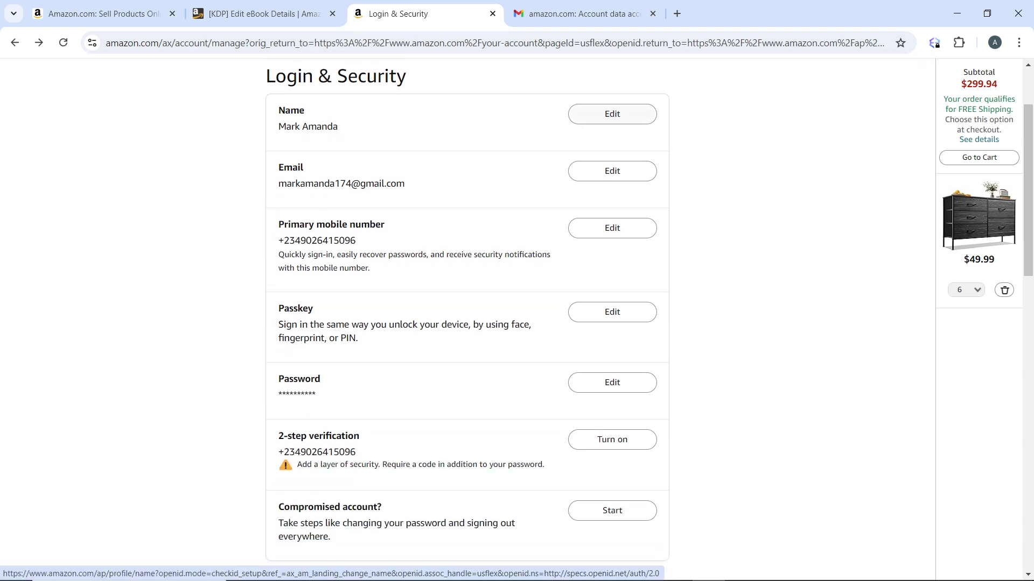
{"action": "scroll", "coordinate": [759, 413], "scroll_direction": "down", "scroll_amount": 2}
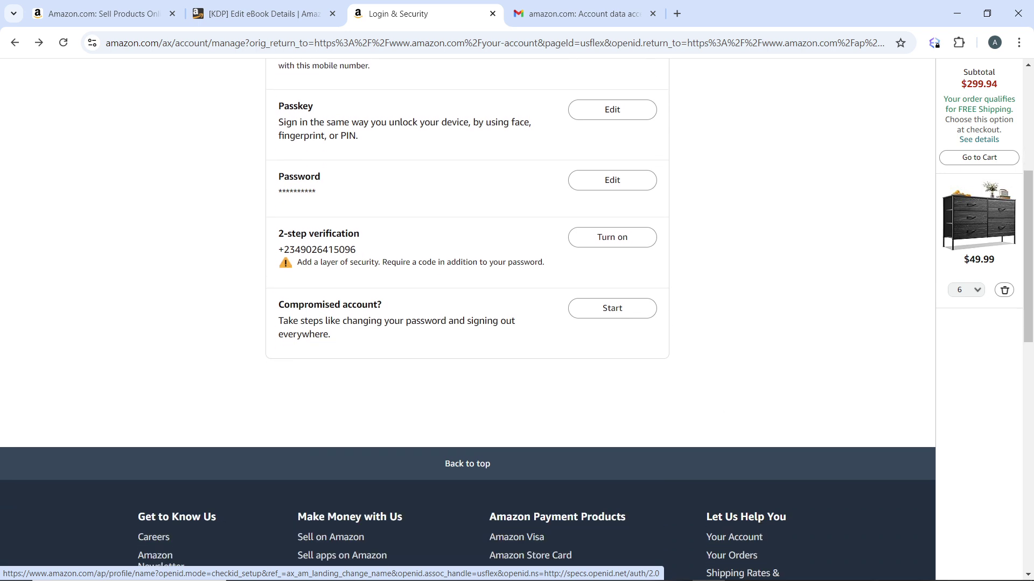
{"action": "scroll", "coordinate": [759, 412], "scroll_direction": "up", "scroll_amount": 5}
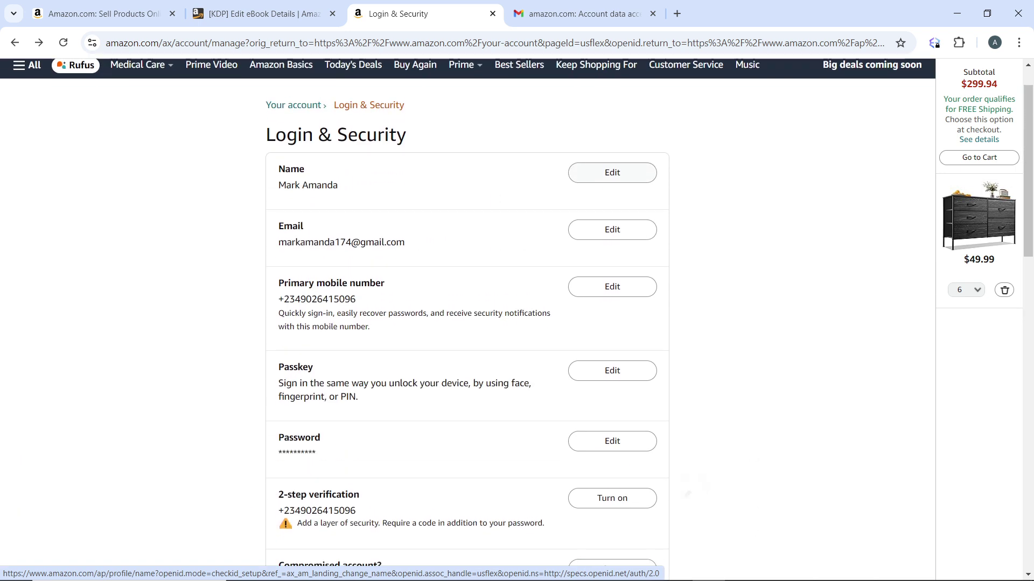
{"action": "scroll", "coordinate": [612, 141], "scroll_direction": "up", "scroll_amount": 1}
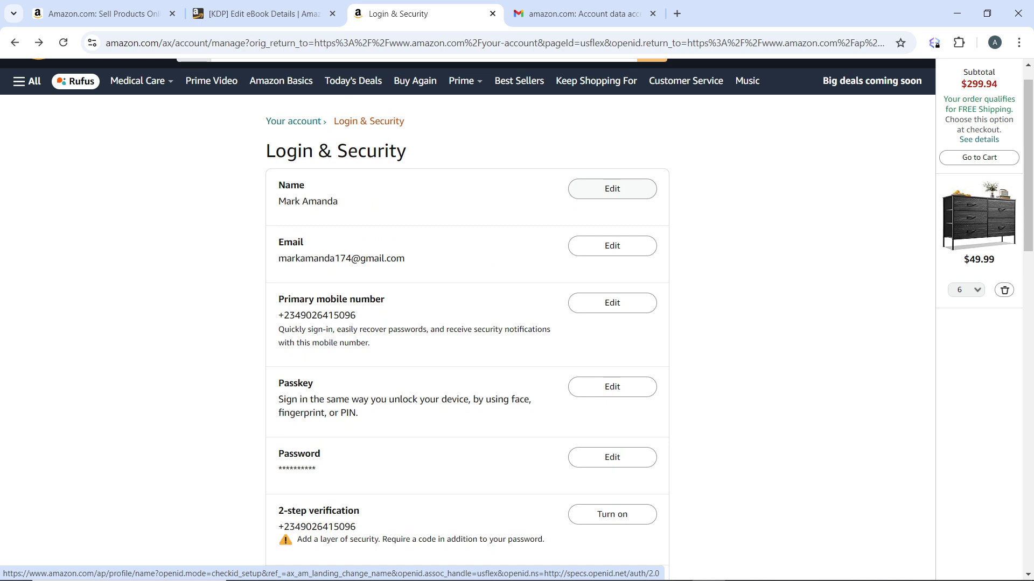
{"action": "scroll", "coordinate": [612, 188], "scroll_direction": "up", "scroll_amount": 1}
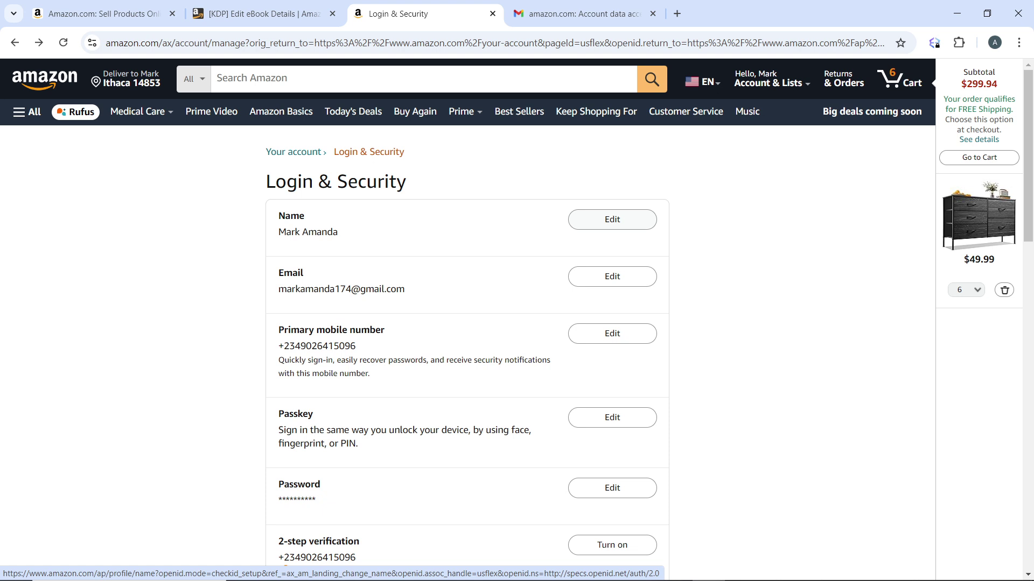
{"action": "scroll", "coordinate": [467, 312], "scroll_direction": "down", "scroll_amount": 11}
{"action": "scroll", "coordinate": [467, 312], "scroll_direction": "up", "scroll_amount": 11}
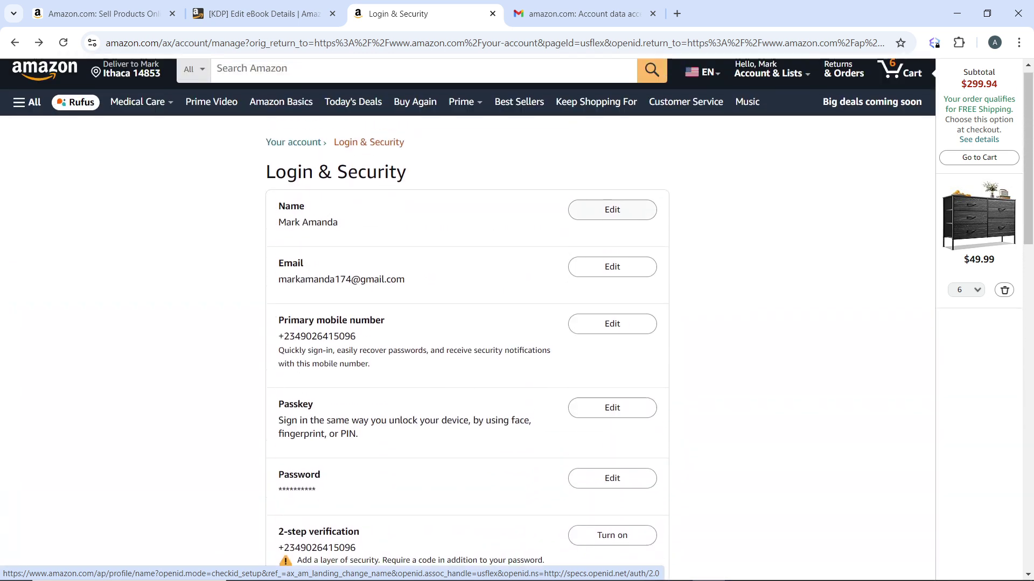